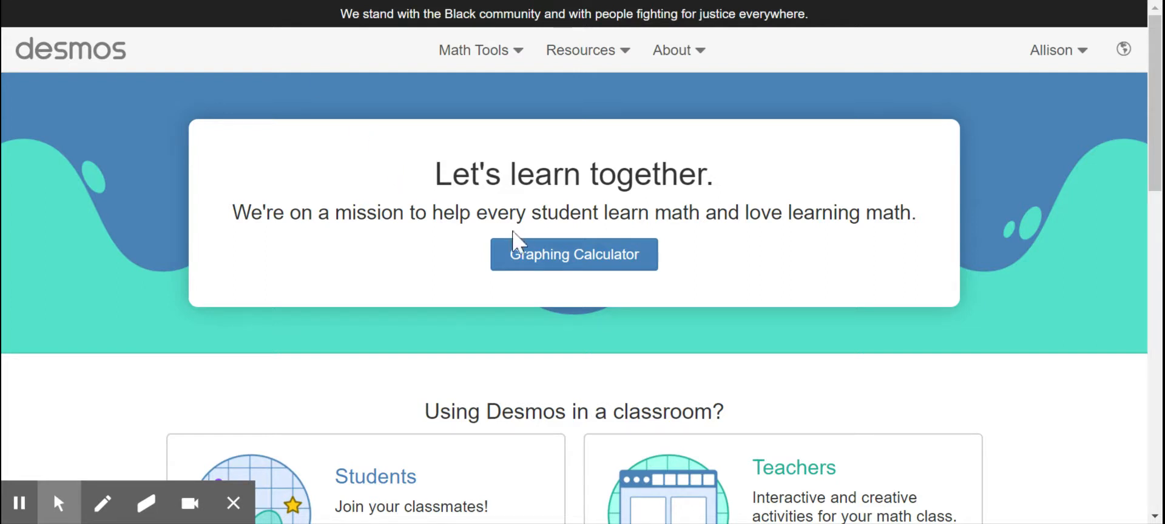
Open the Graphing Calculator and define the data list X=[5,6,8,8,9,9,10,10,10,12] in the first expression
left_click(592, 267)
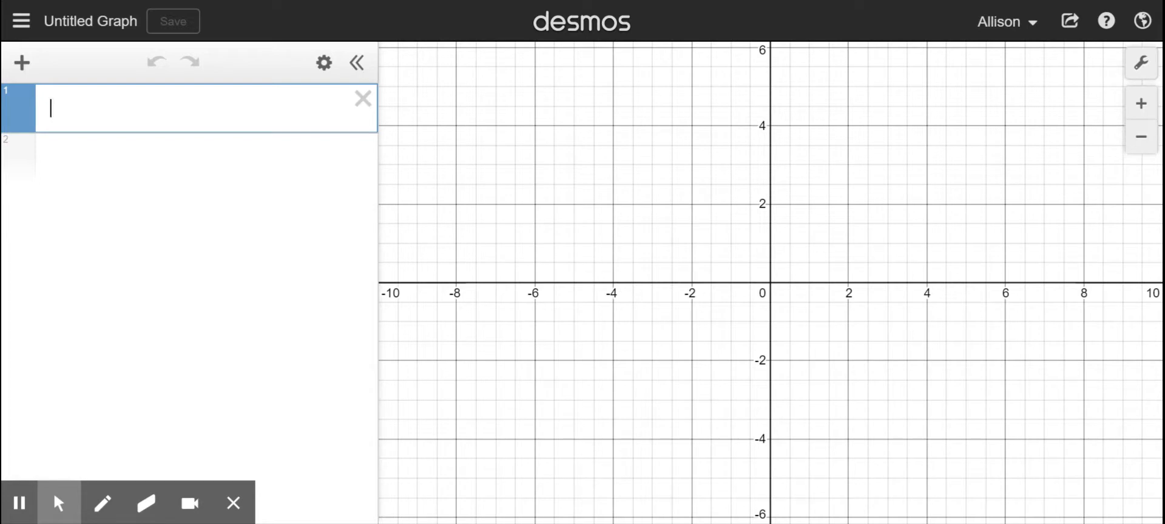
type("x")
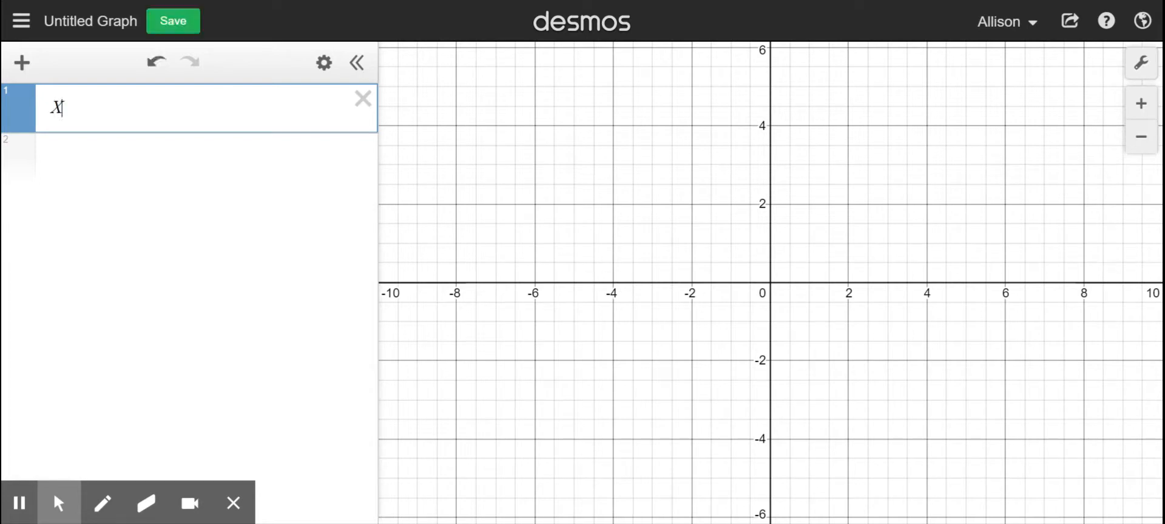
type("=[")
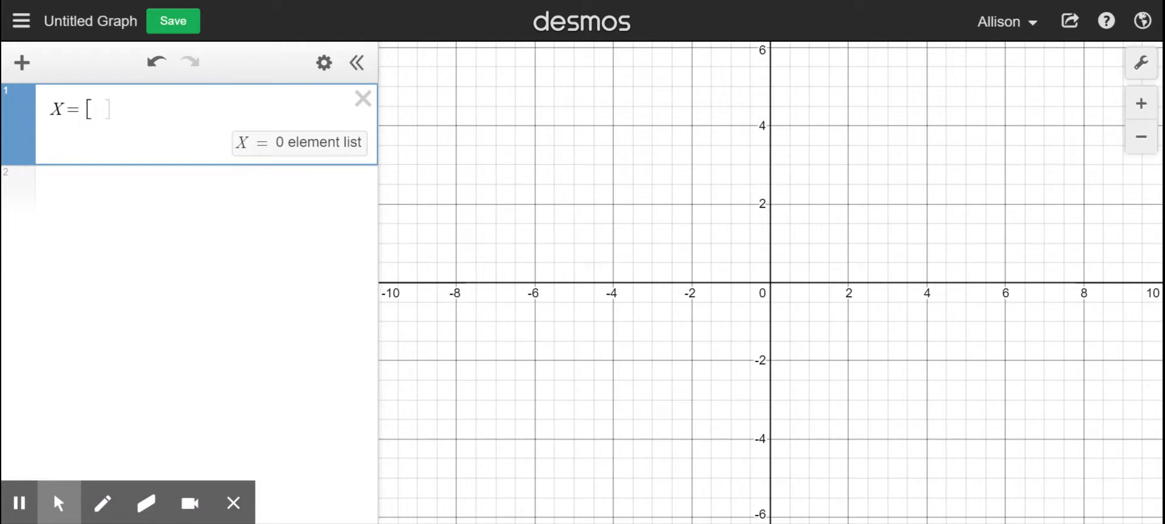
type("5,6,8,8,9")
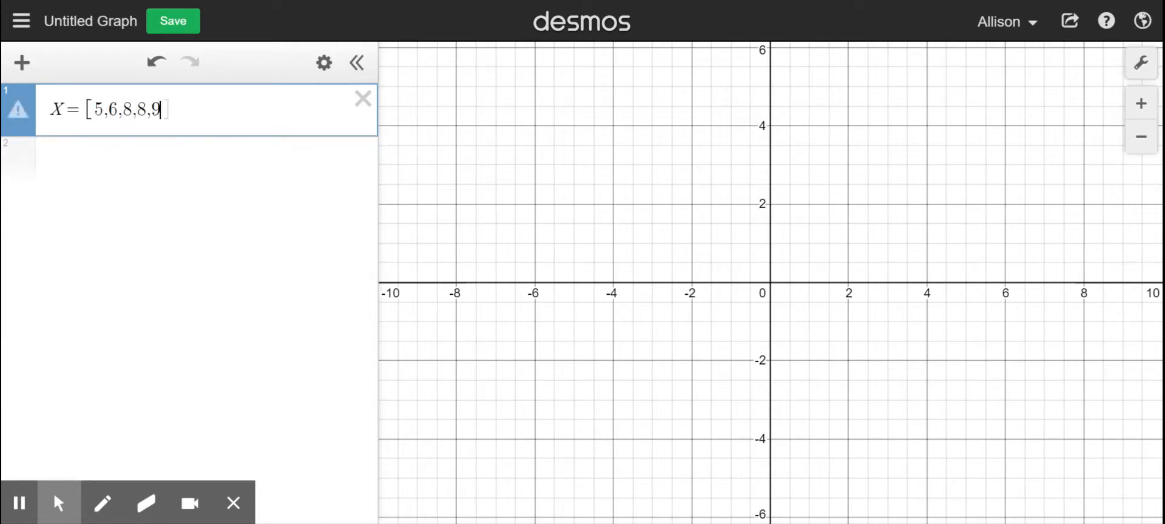
type(",9,")
type("10,10,1")
type("0,10,12")
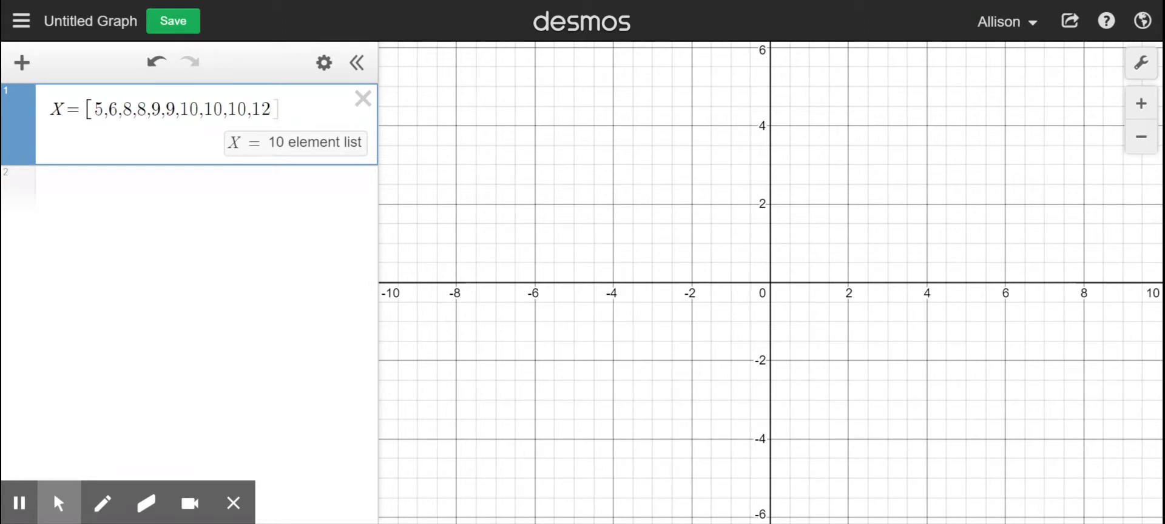
type("]")
Calculate the mean of the data list with mean(X) in a new expression below it
left_click(185, 181)
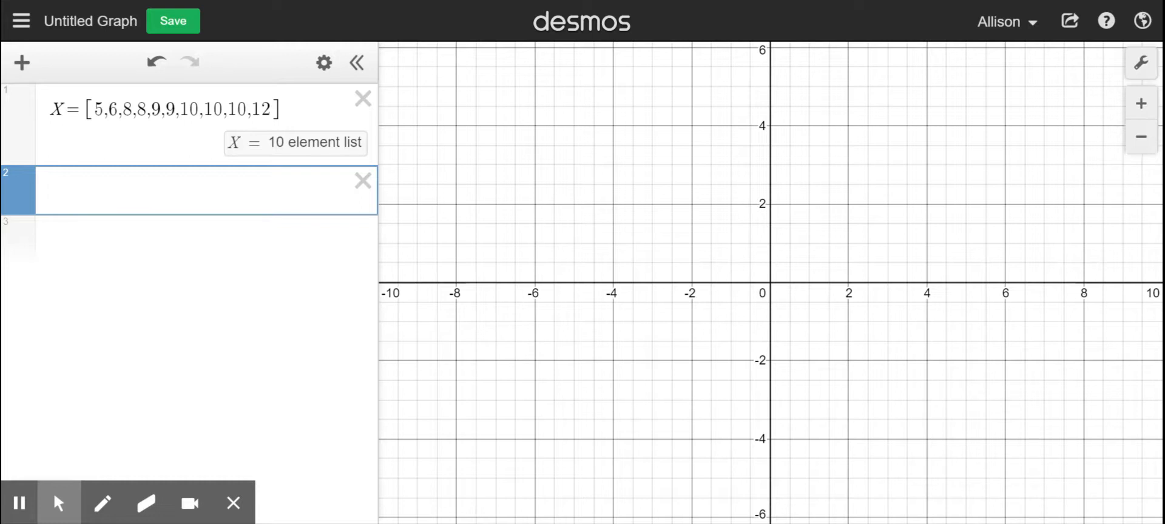
type("mean")
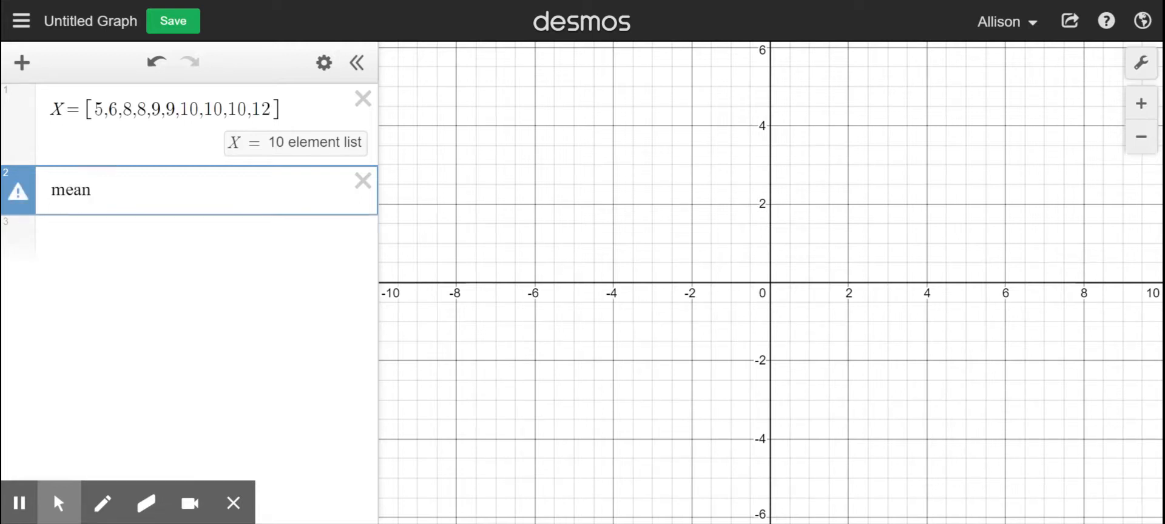
type("(")
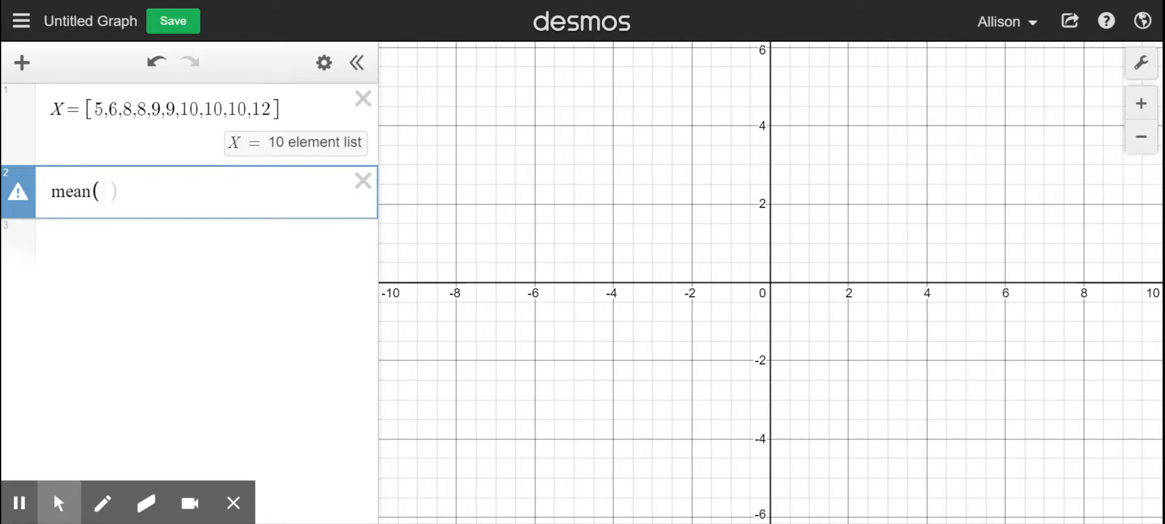
type("X)")
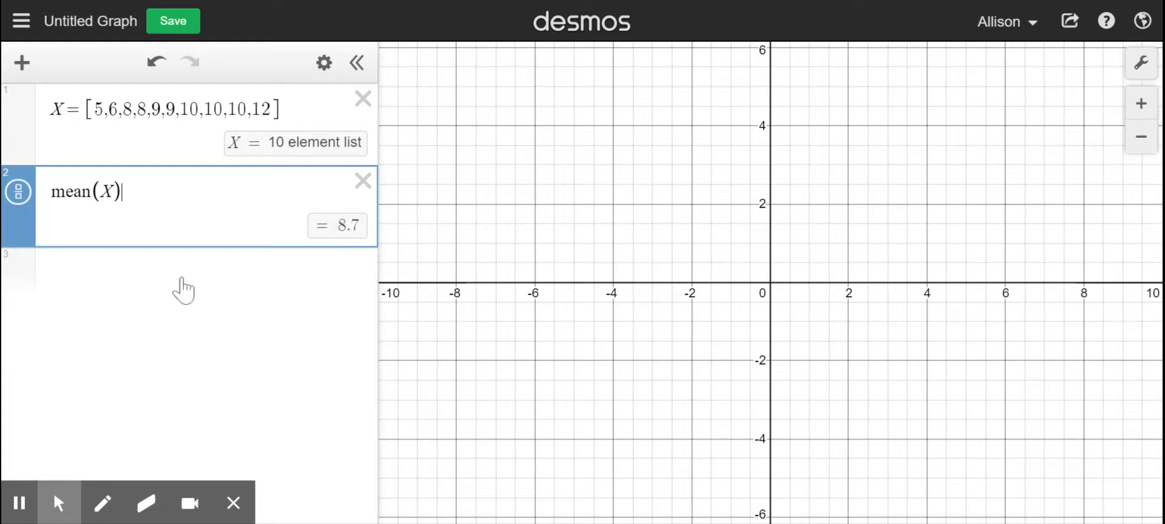
Calculate the five-number summary of the data list with stats(X) in the third expression
left_click(163, 280)
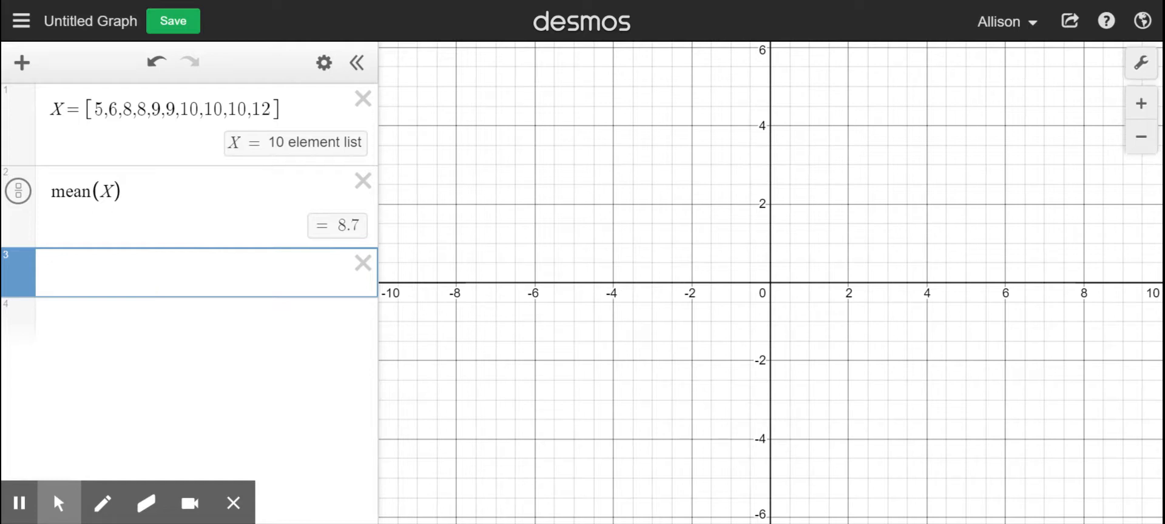
type("stats")
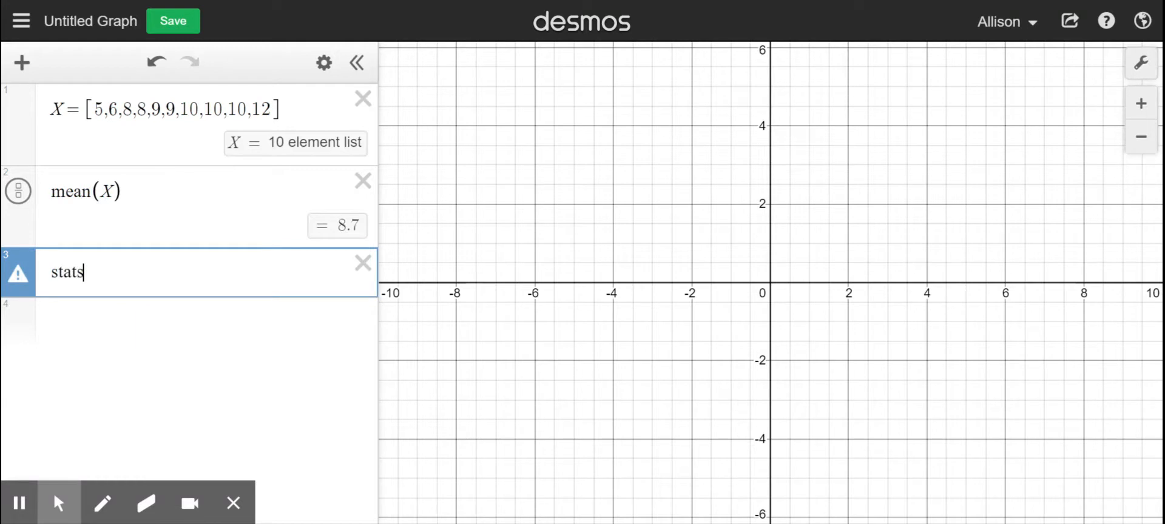
type("(")
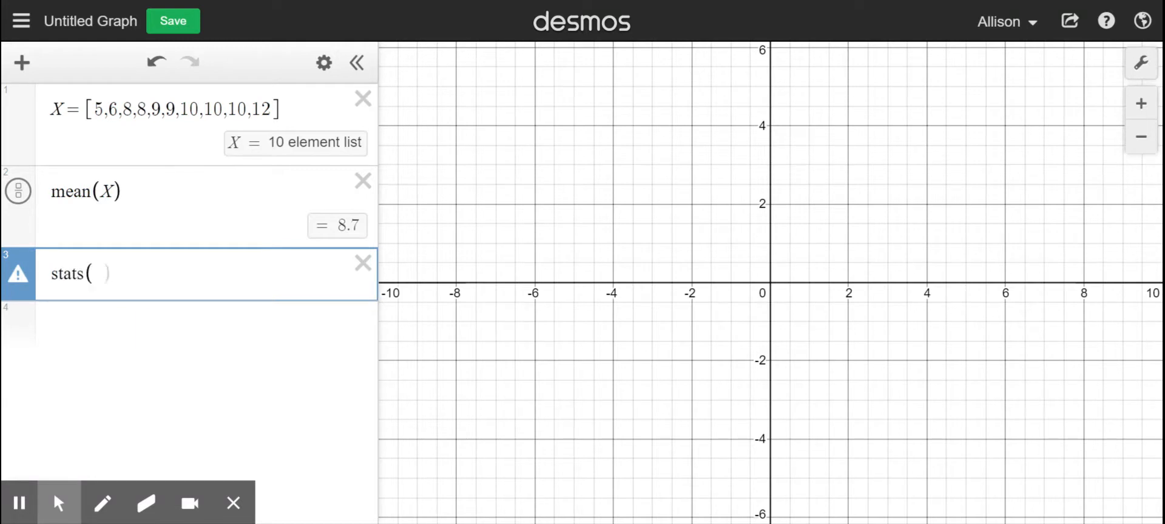
type("X")
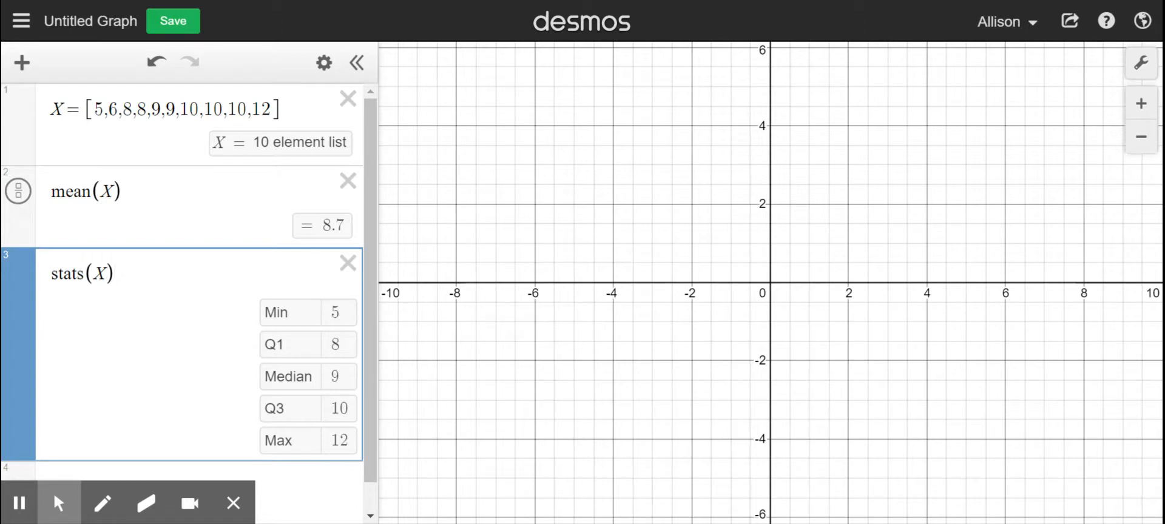
Calculate the population standard deviation of the data list with stdevp(X) in the fourth expression
left_click_drag(370, 193, 363, 246)
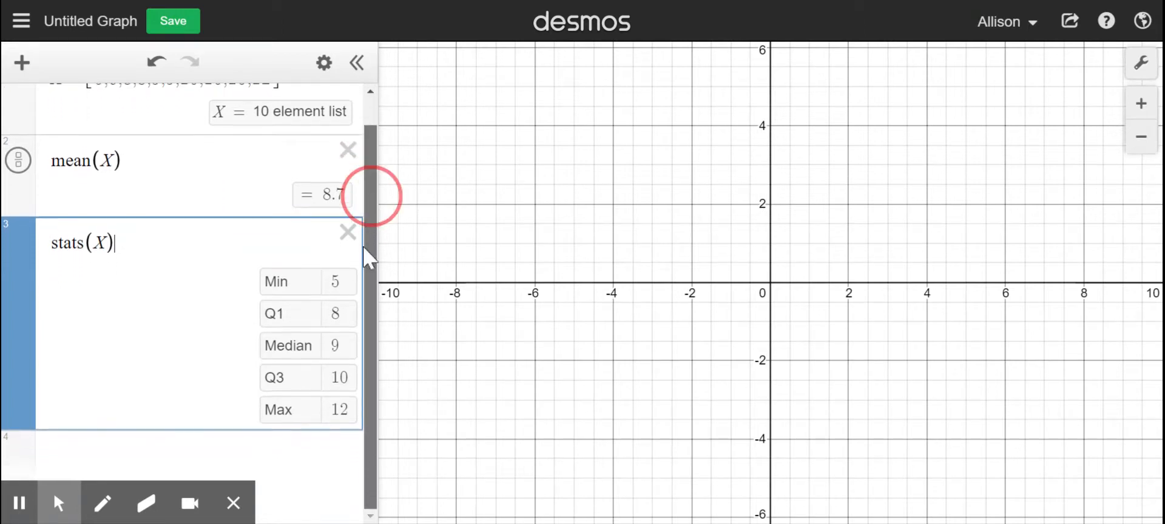
left_click(172, 463)
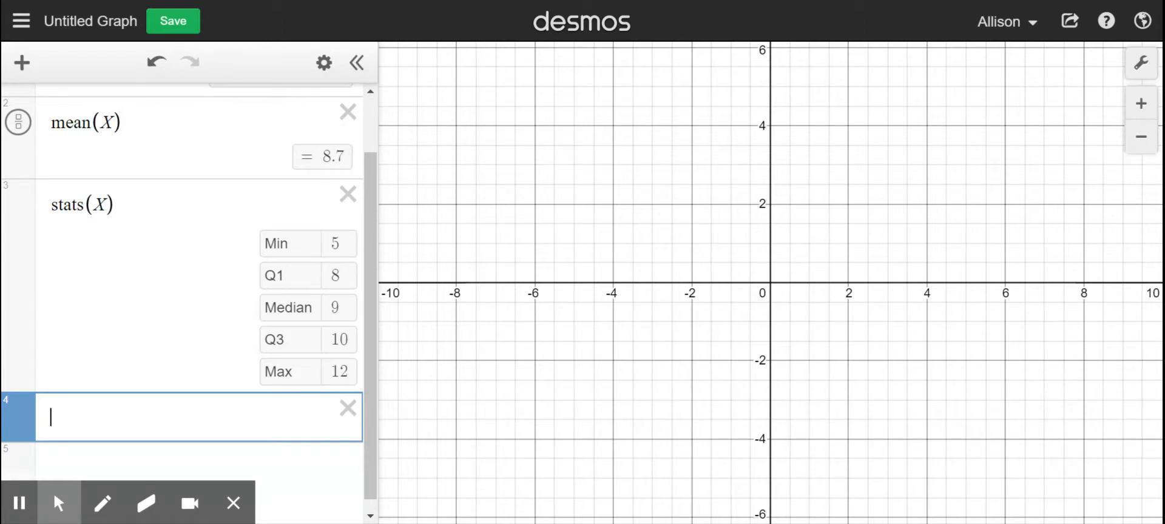
type("stdev")
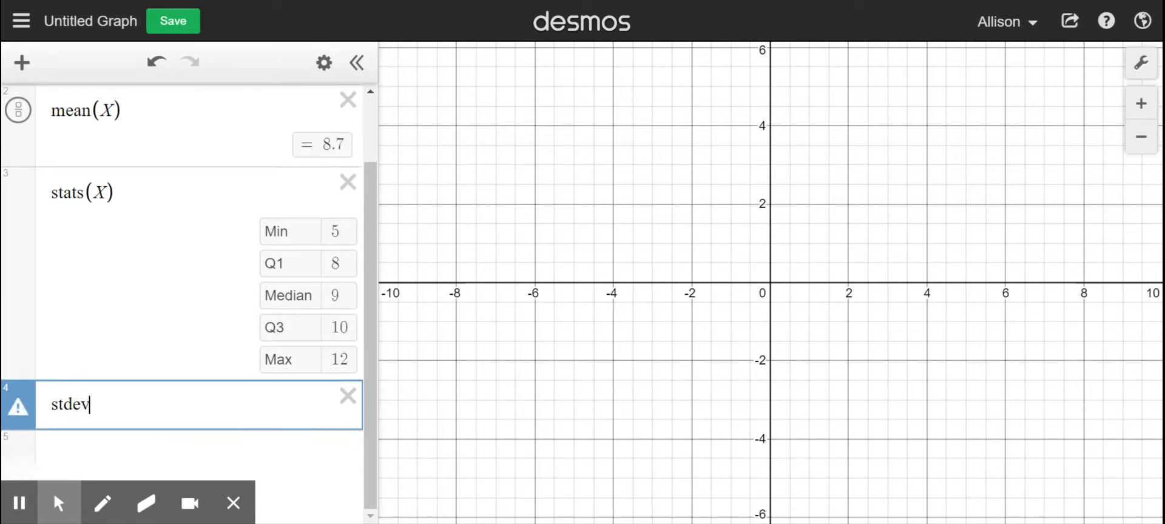
type("p(")
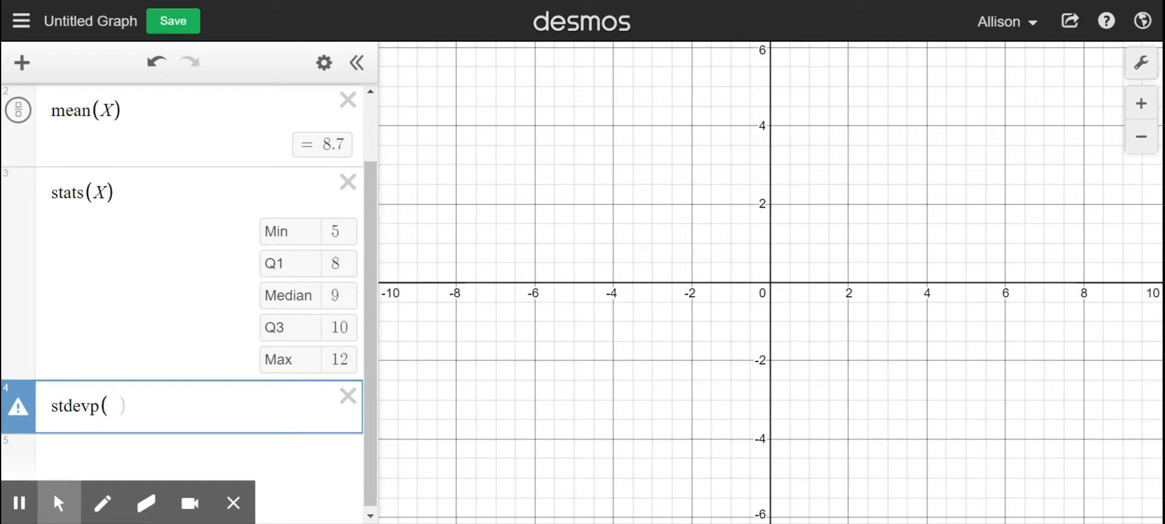
type("X)")
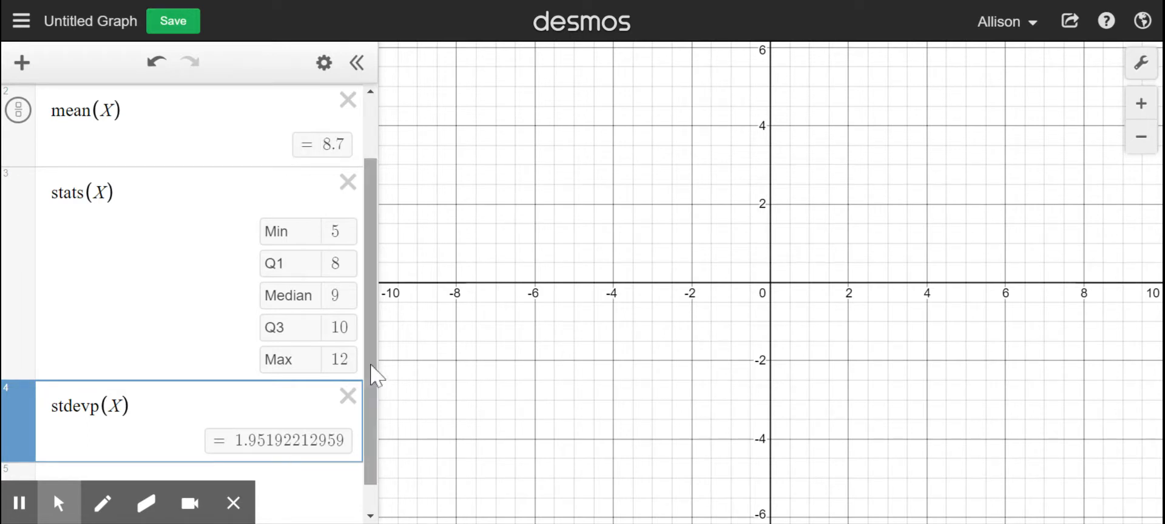
Delete the mean, stats and stdevp expressions, keeping only the data list X
left_click_drag(371, 364, 369, 278)
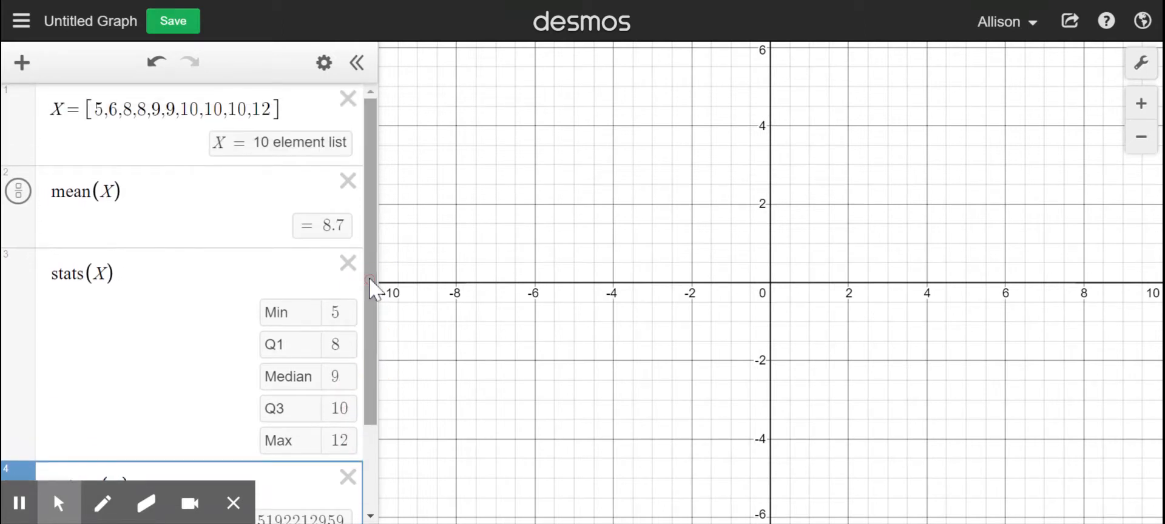
left_click(348, 183)
left_click(349, 183)
left_click(362, 182)
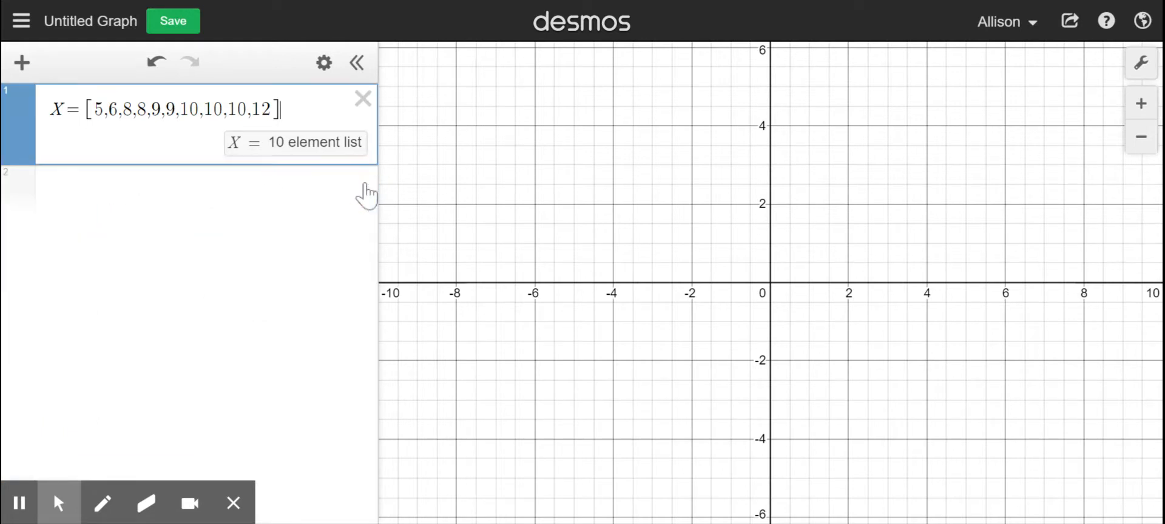
Plot the data list as a dot plot with dotplot(X) and bring all the dots into view
left_click(207, 207)
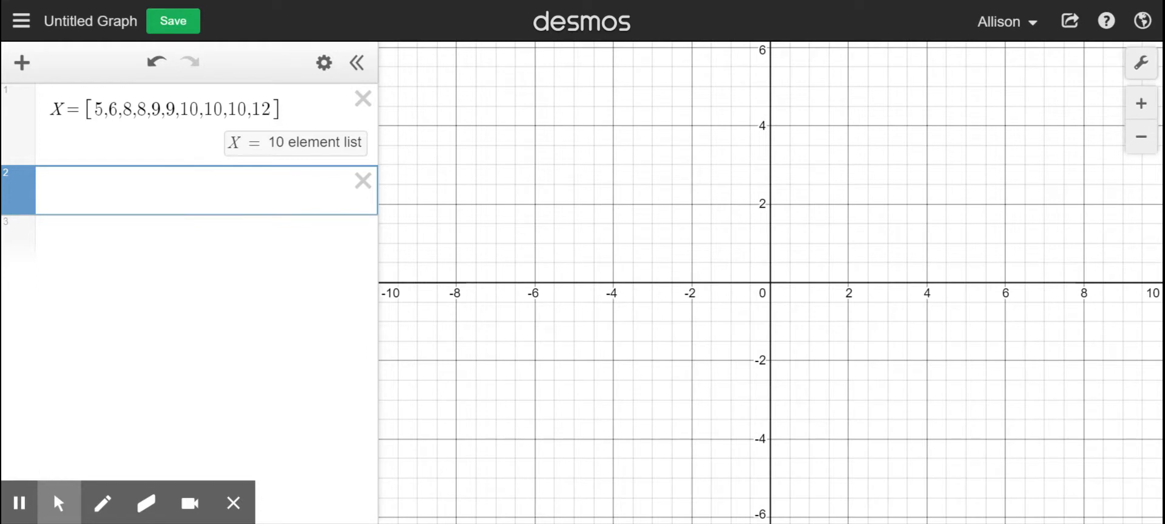
type("dotplot(")
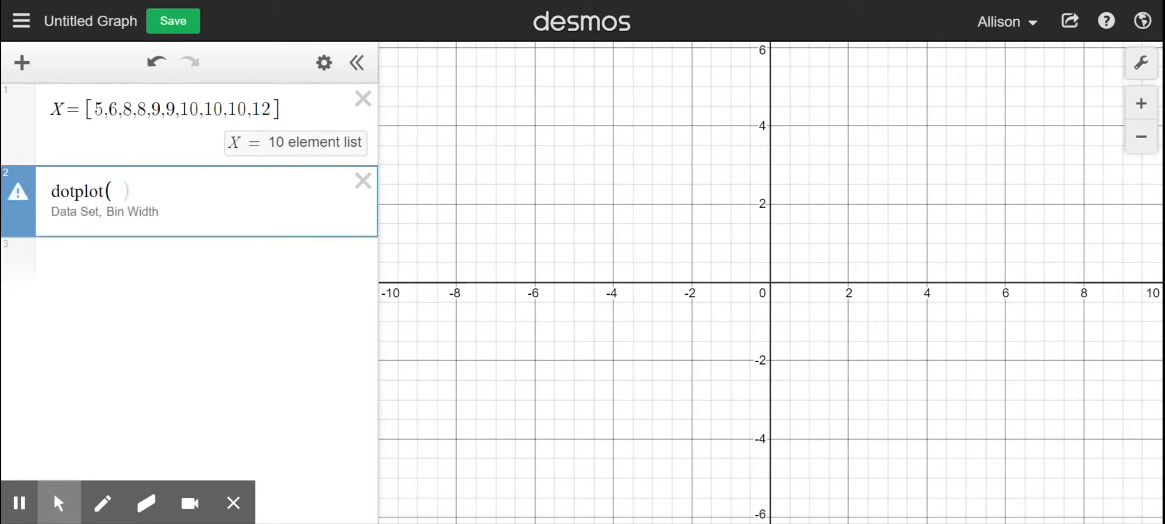
type("X)")
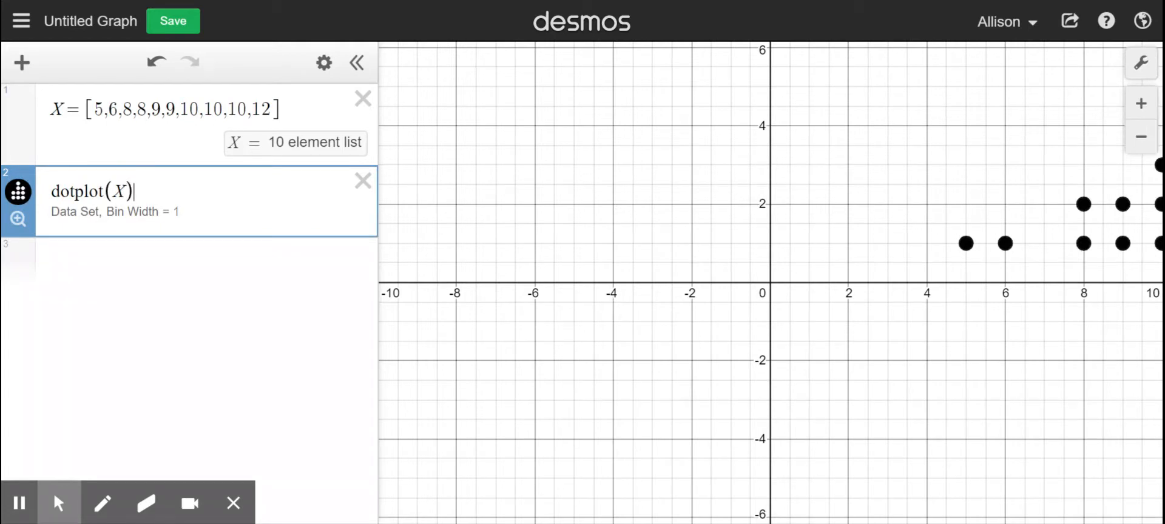
left_click_drag(969, 156, 591, 182)
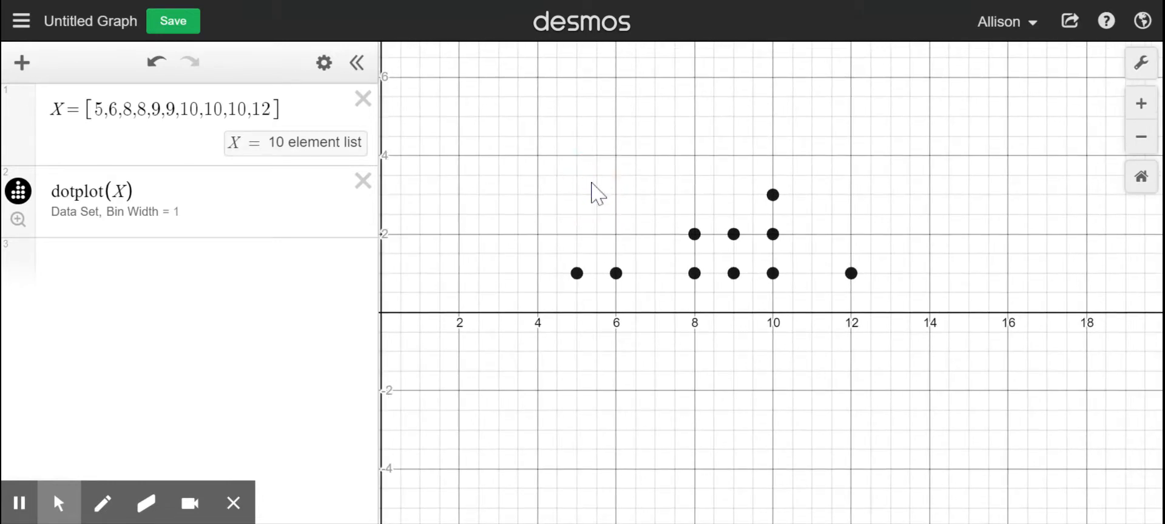
Set the step of both the x-axis and the y-axis to 1 in the graph settings
left_click(1140, 65)
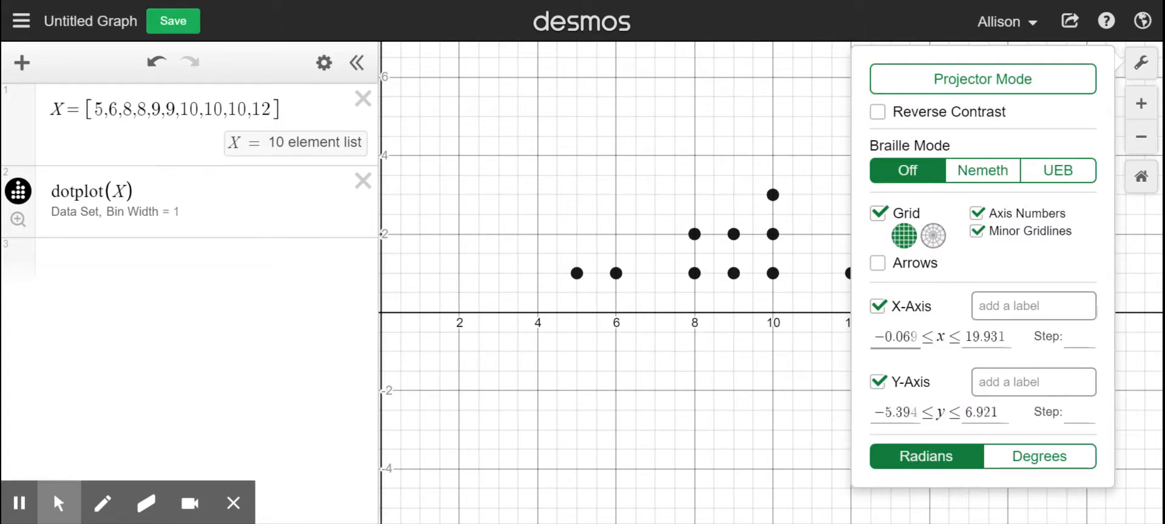
left_click(1076, 334)
type("1")
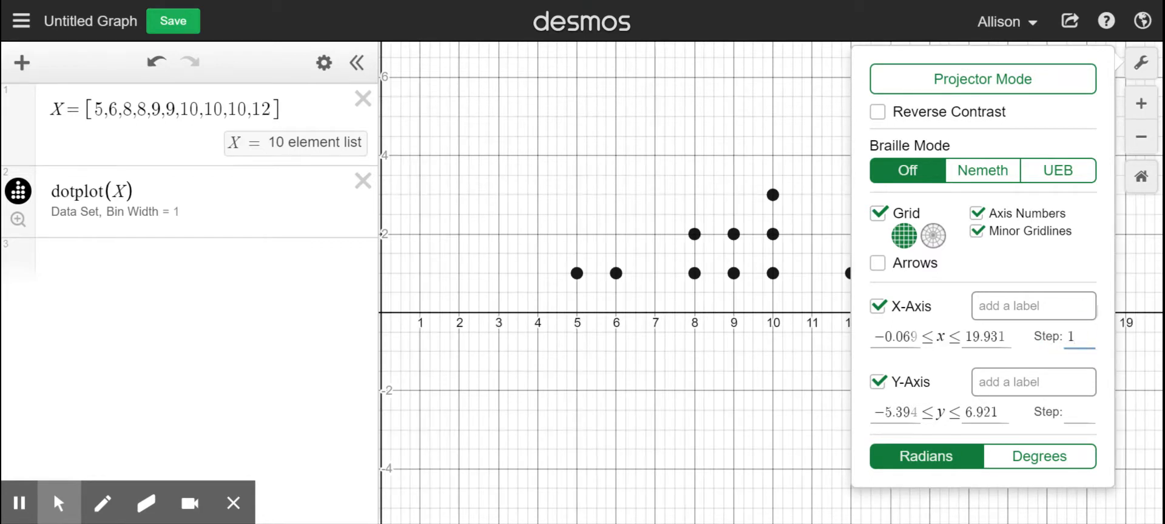
left_click(1079, 414)
type("1")
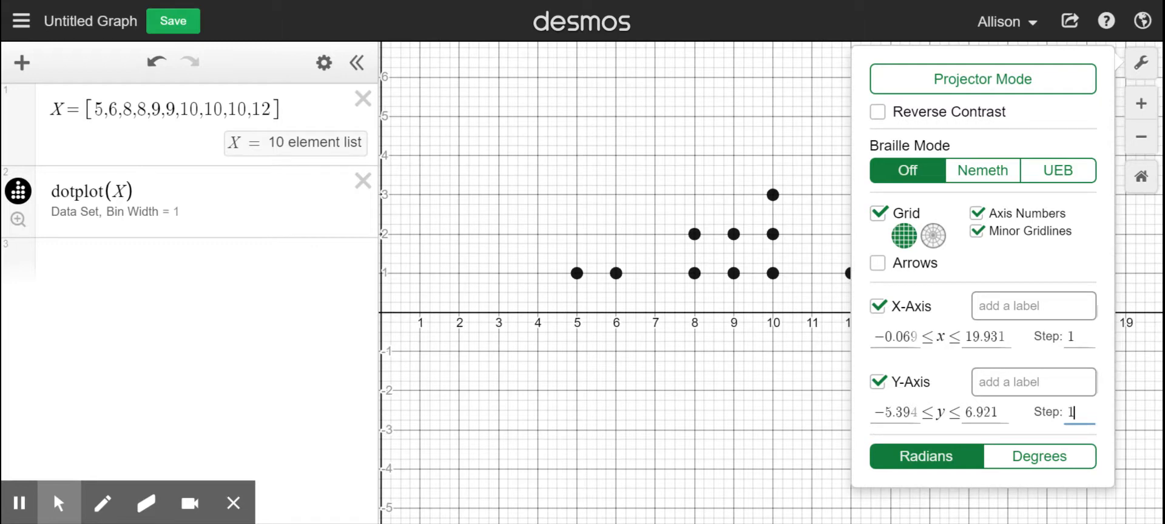
left_click(1140, 62)
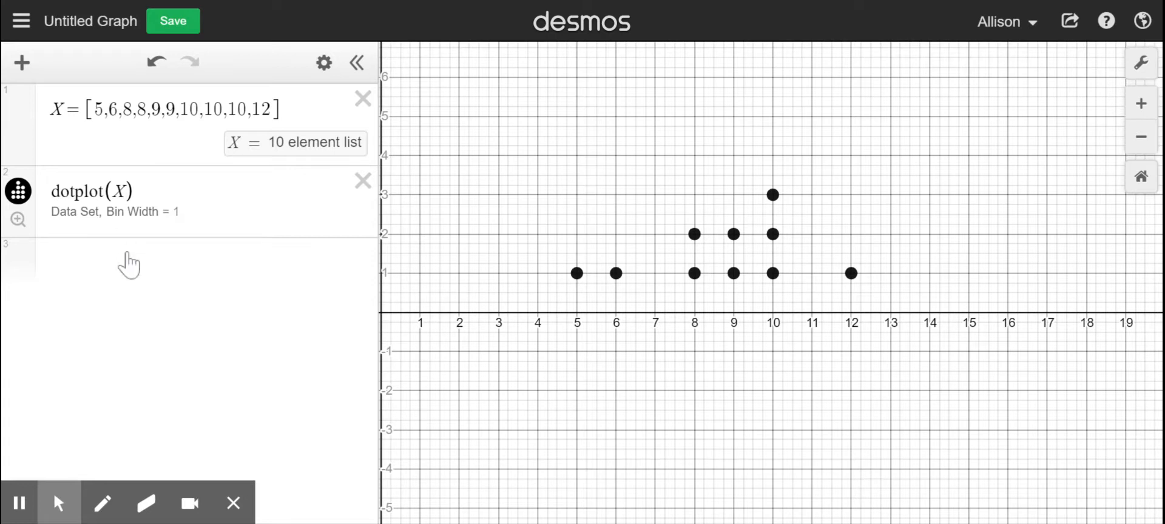
Replace the dot plot expression with a box plot of the data list, boxplot(X)
left_click(364, 181)
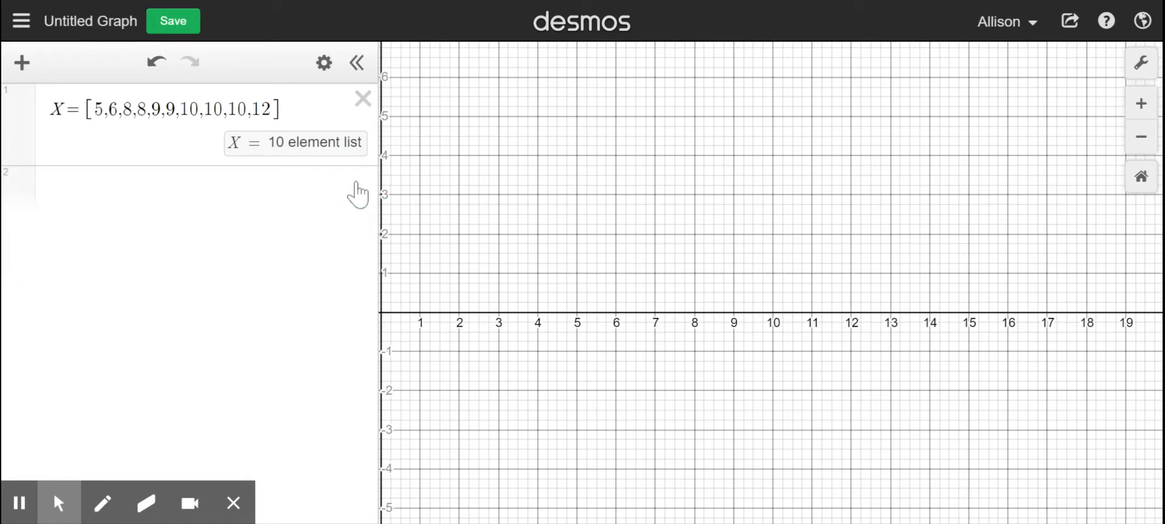
left_click(241, 207)
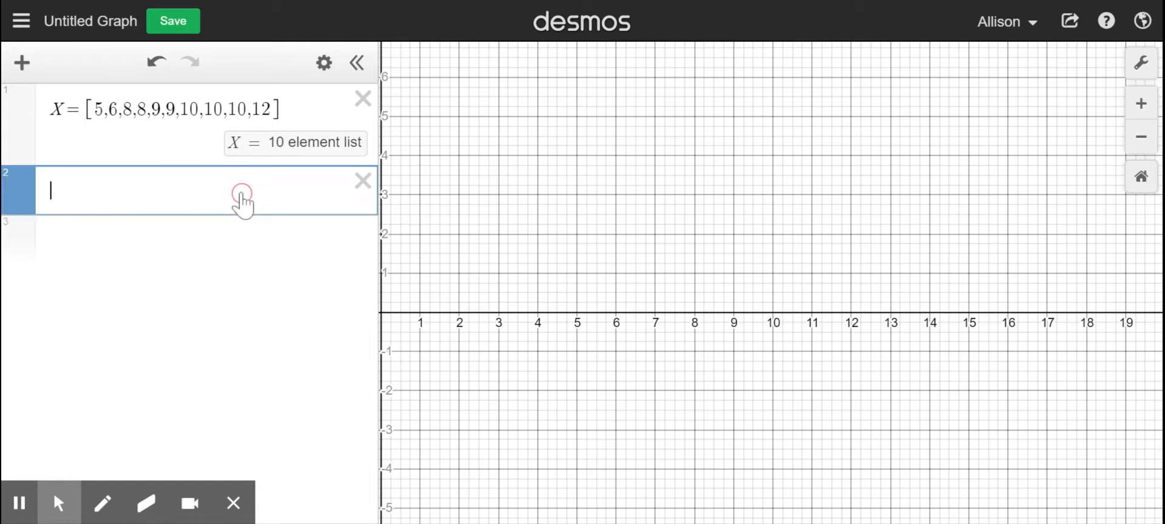
type("boxplot")
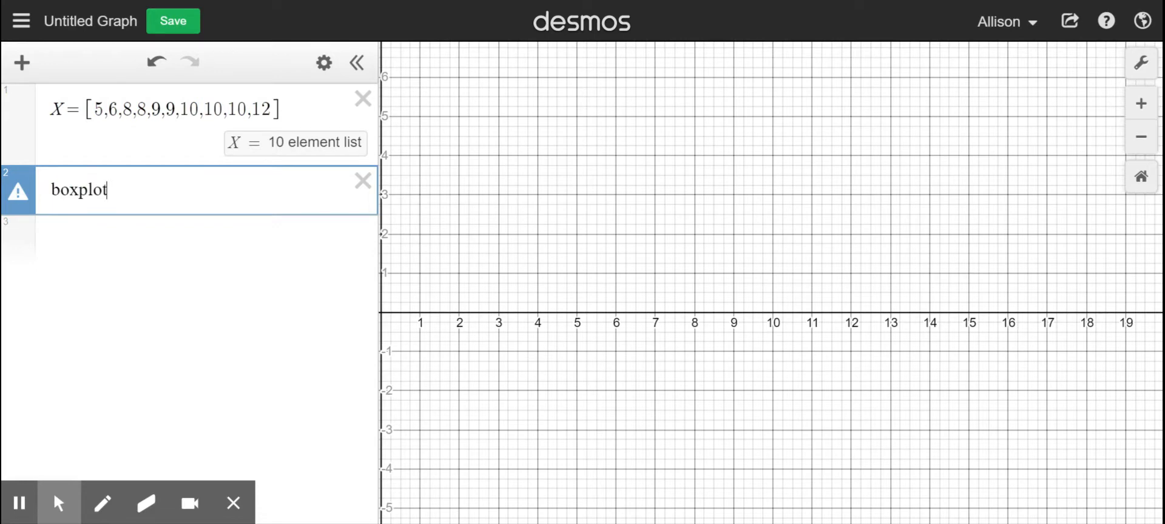
type("(X")
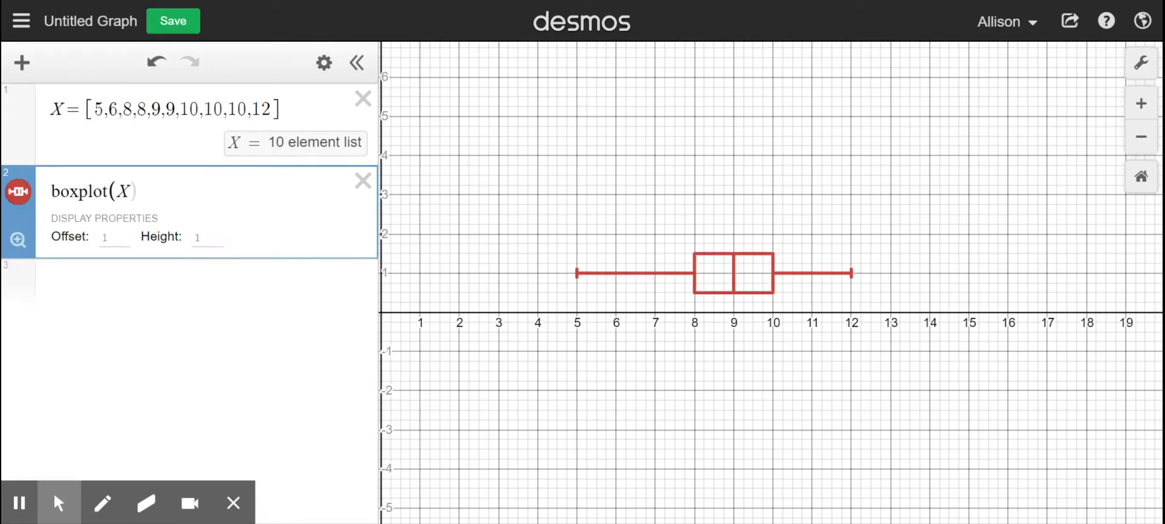
type(")")
Replace the box plot expression with histogram(X) and set its bin alignment to Left
left_click(367, 187)
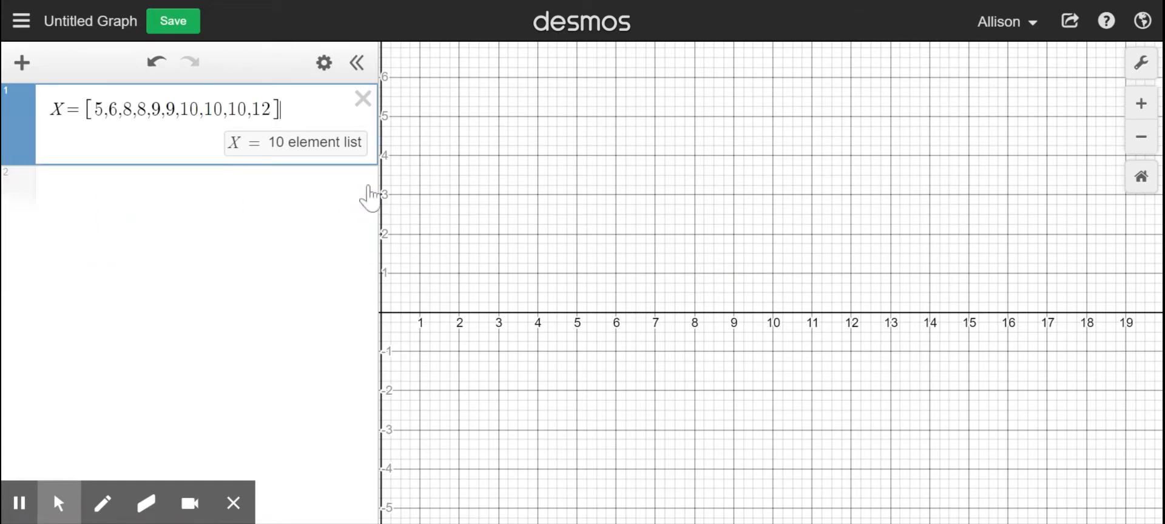
left_click(200, 191)
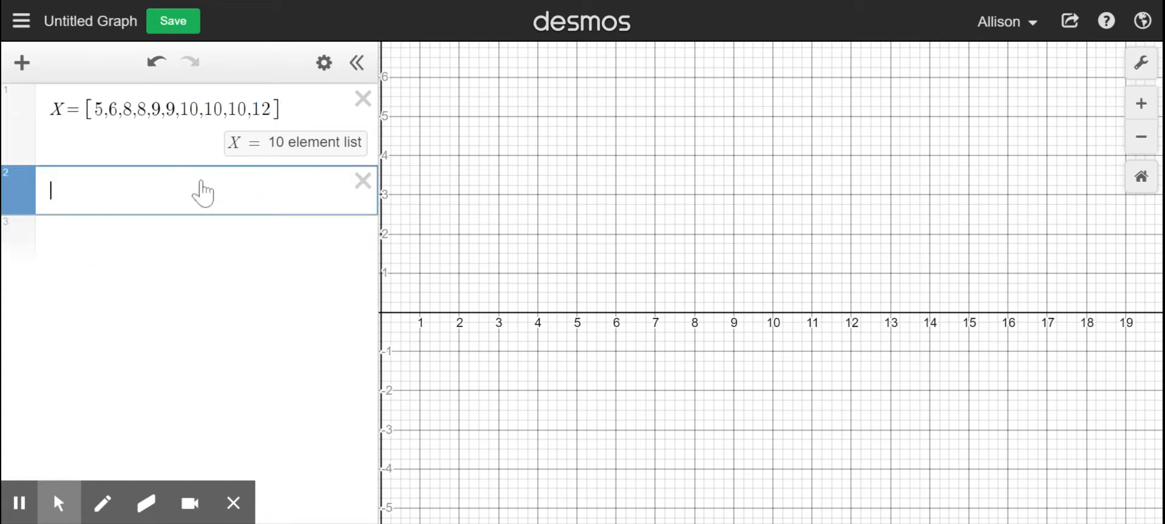
type("histo")
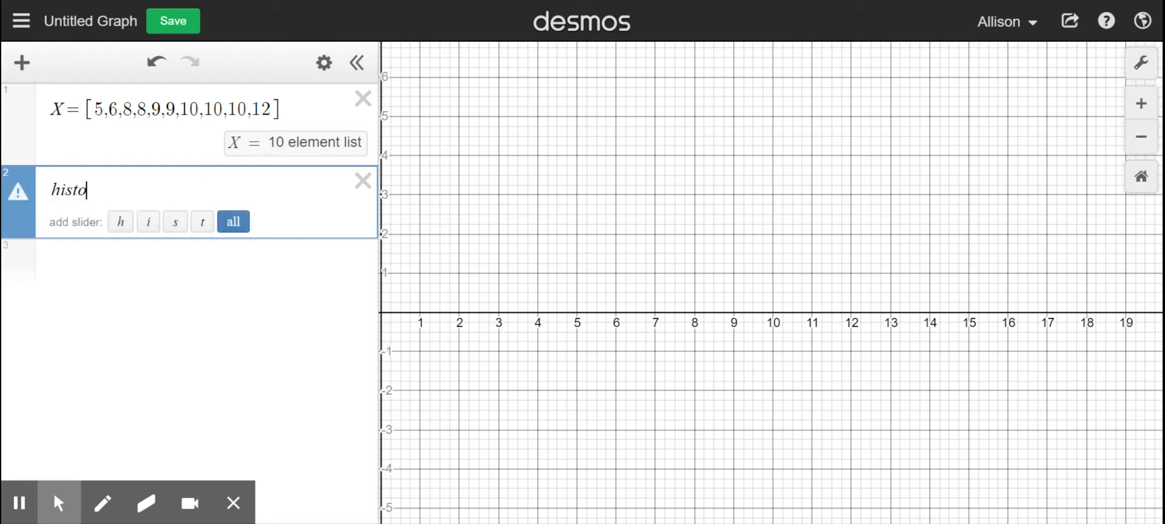
type("gram(X)")
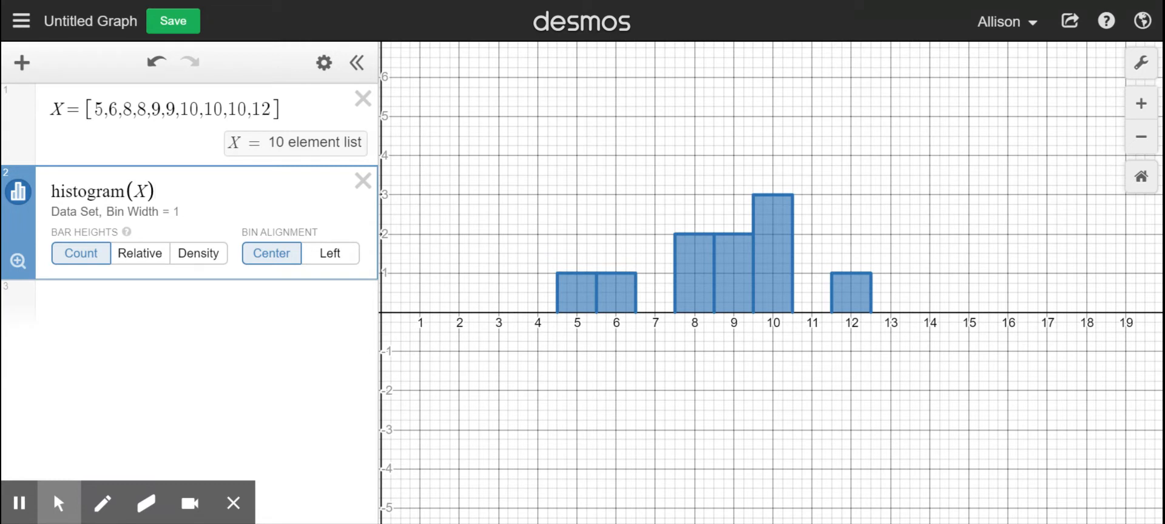
left_click(335, 254)
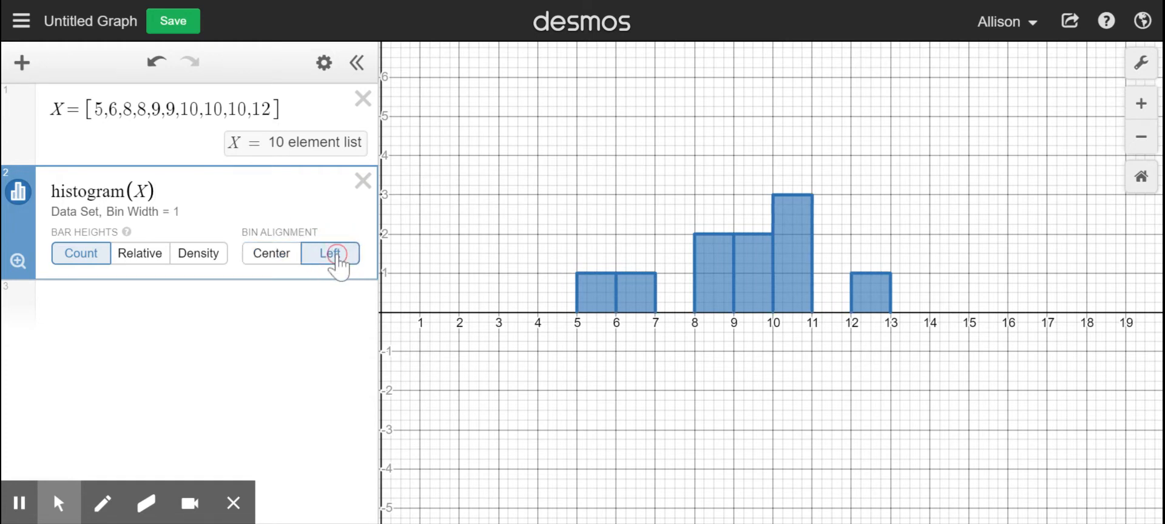